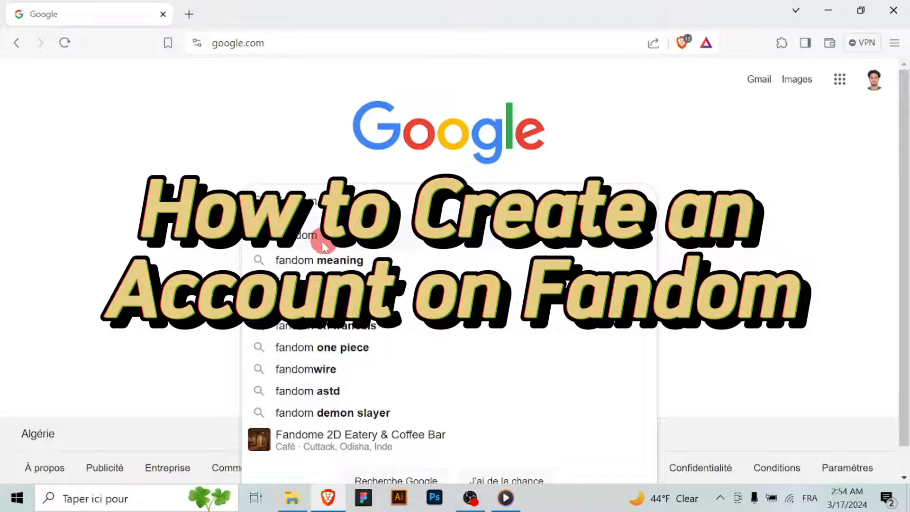
Step: Search Google for 'fandom', go to the Fandom site and dismiss the translation offer
left_click(320, 239)
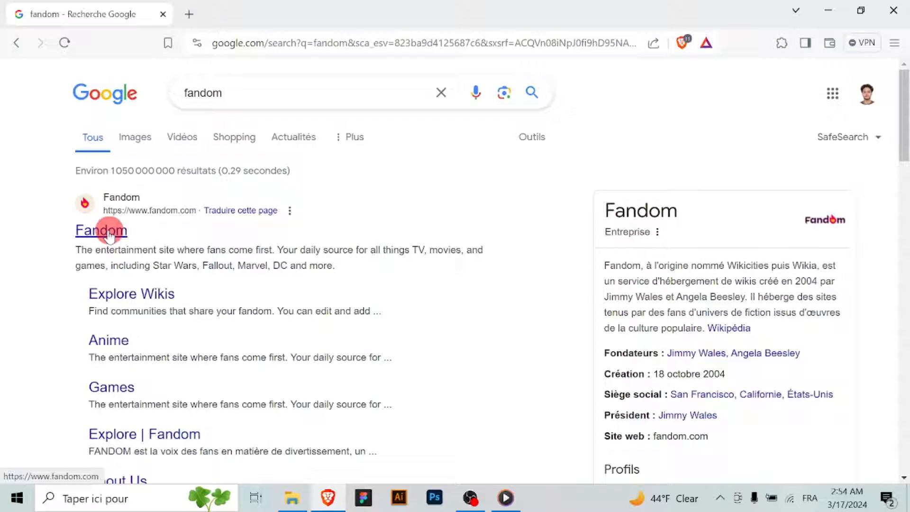
left_click(101, 231)
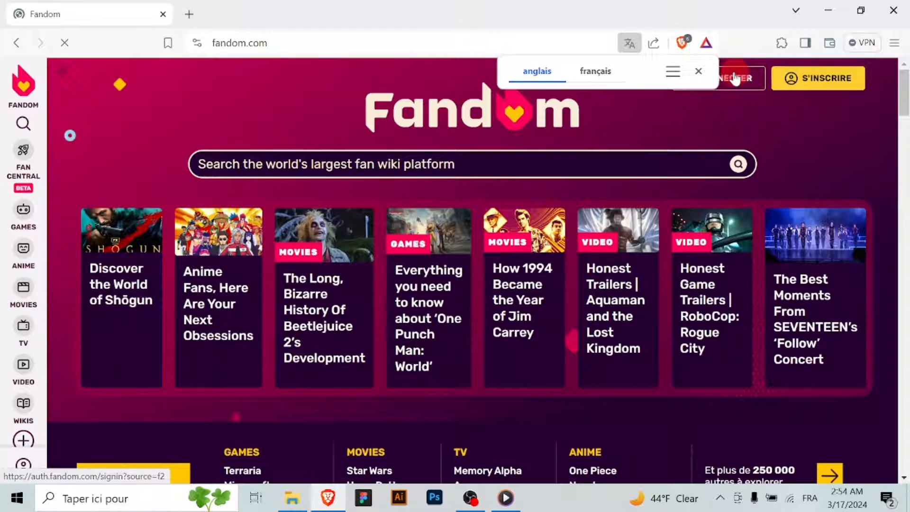
left_click(698, 71)
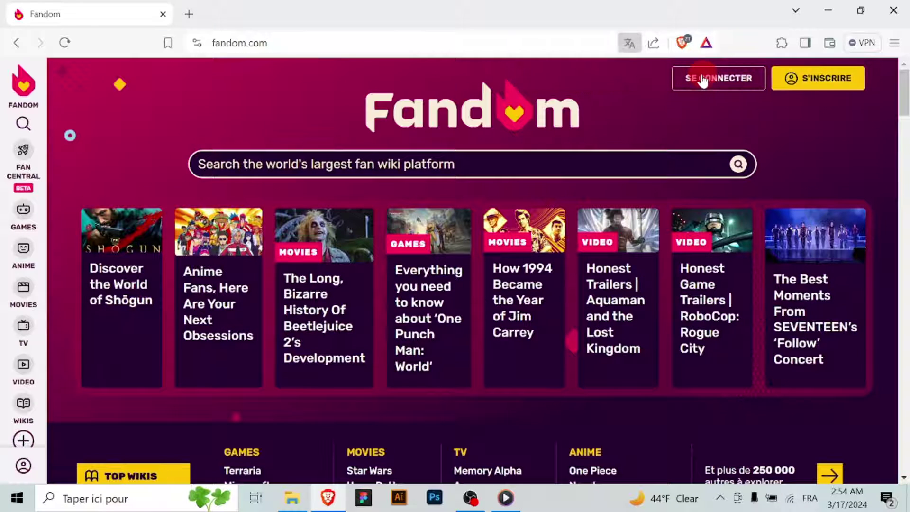
Step: Reach the Join FANDOM form and enter the account email, dismissing saved-address suggestions
left_click(817, 78)
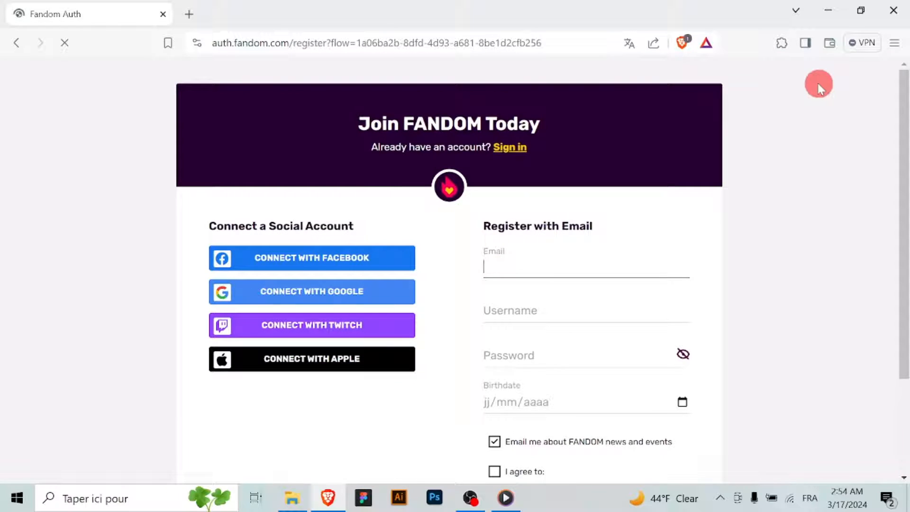
scroll(537, 246, "down", 1)
left_click(538, 192)
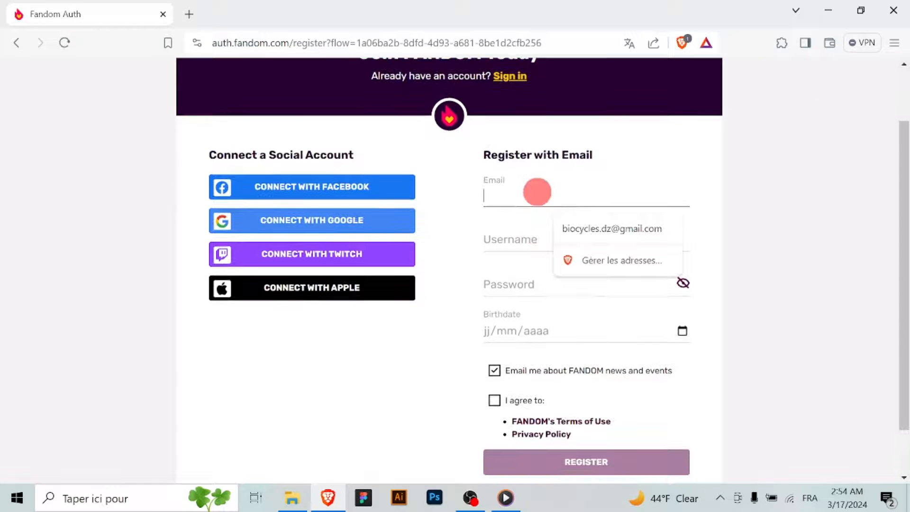
left_click(523, 231)
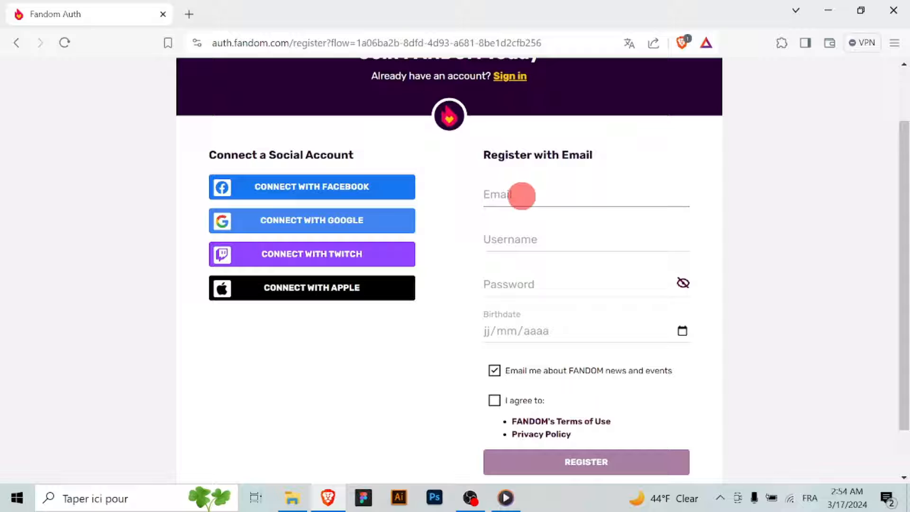
left_click(522, 195)
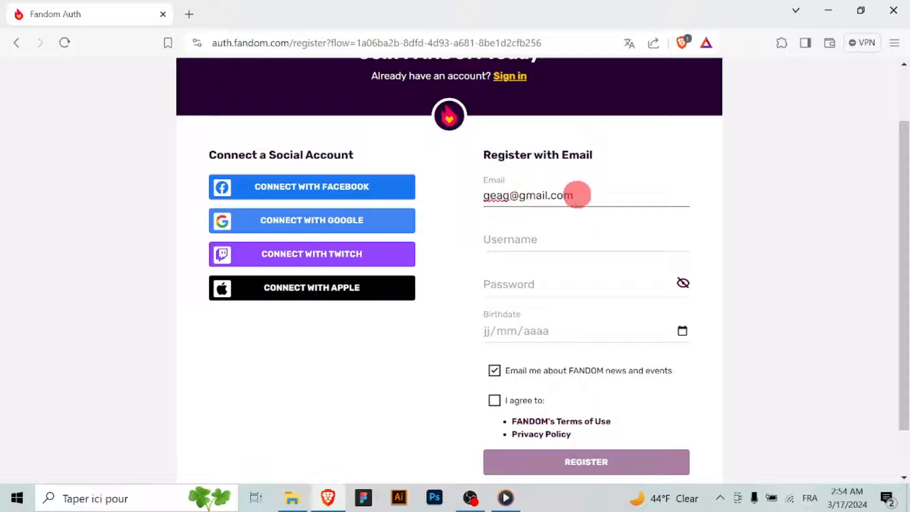
Step: Enter the username and password, then move on to the birthdate field
left_click(543, 237)
type("Geah")
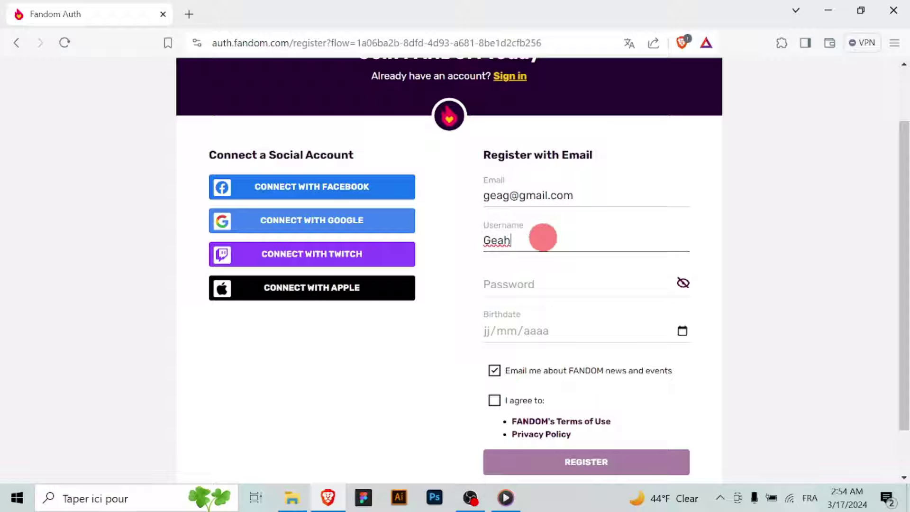
left_click(528, 286)
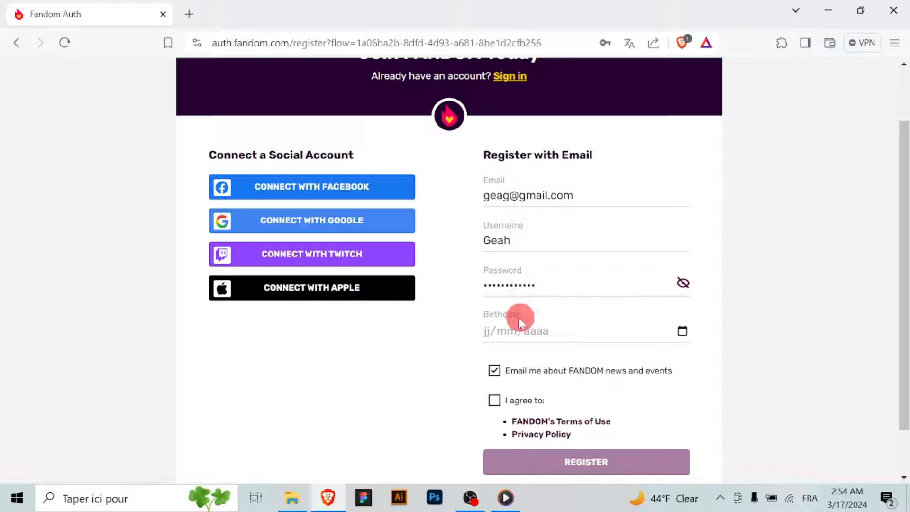
left_click(504, 331)
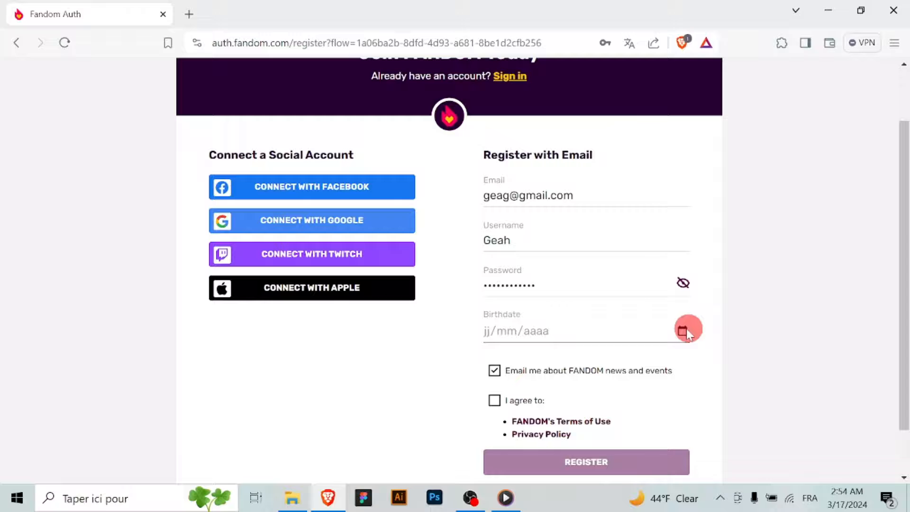
Step: Pick 25 June 1993 as the birthdate in the calendar
left_click(683, 331)
left_click(515, 140)
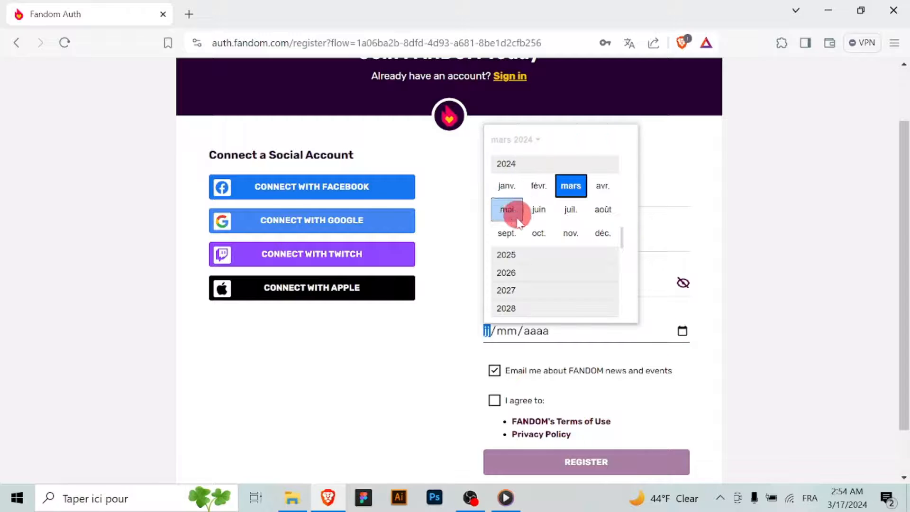
scroll(538, 270, "up", 1)
scroll(539, 230, "up", 3)
scroll(538, 230, "up", 3)
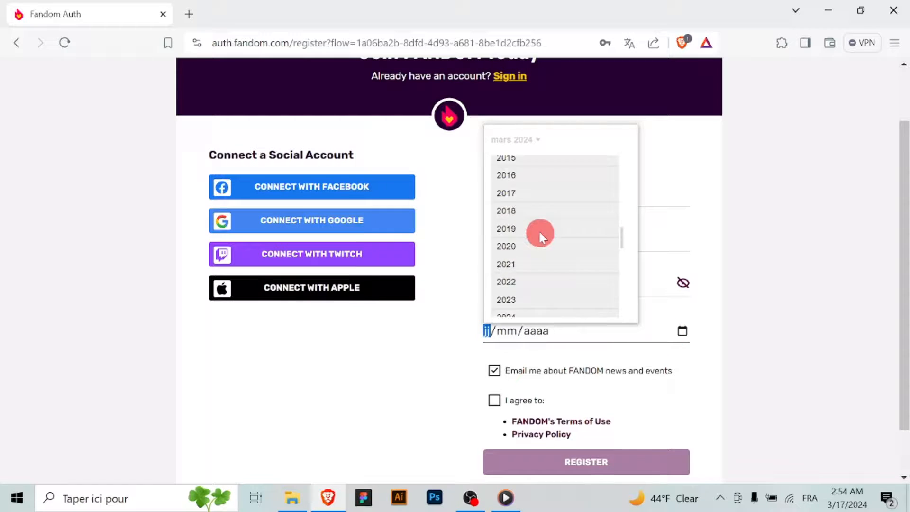
scroll(537, 229, "up", 2)
scroll(538, 230, "up", 2)
scroll(539, 230, "up", 3)
scroll(538, 230, "up", 3)
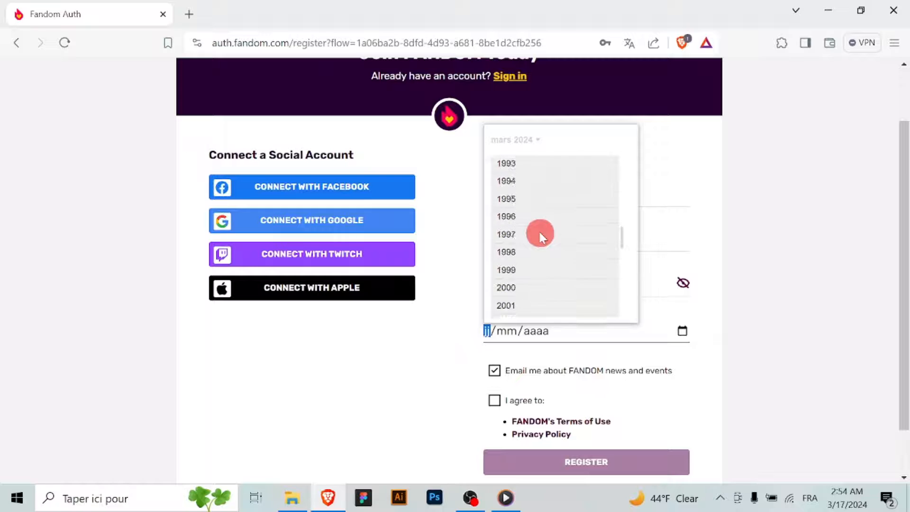
scroll(538, 229, "up", 1)
left_click(526, 212)
left_click(534, 213)
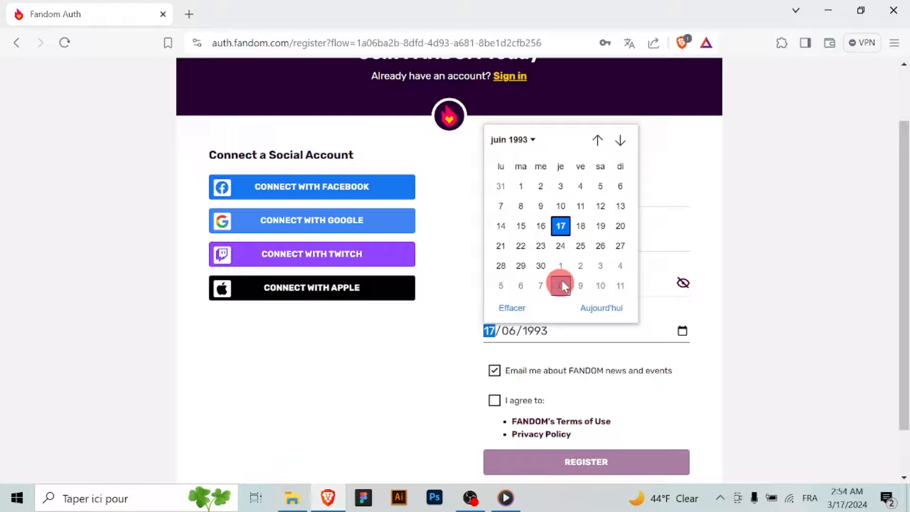
left_click(561, 281)
scroll(548, 370, "down", 1)
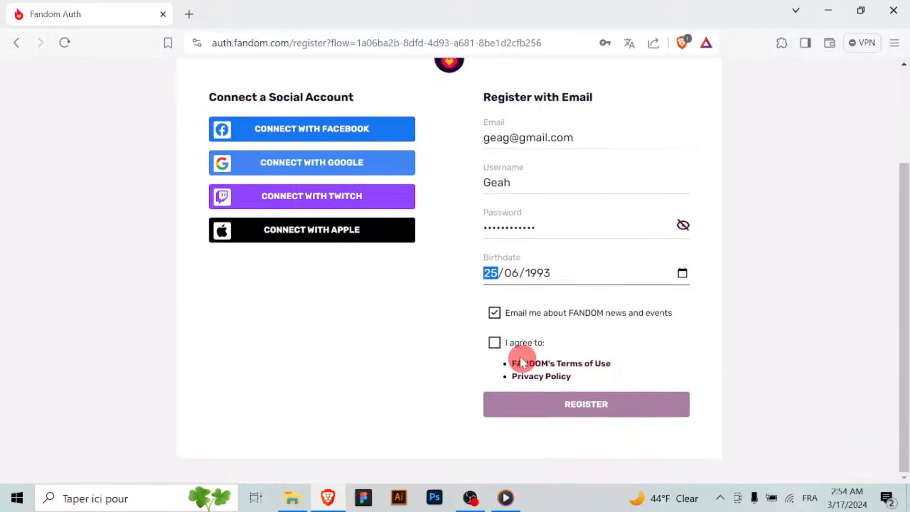
Step: Agree to the terms of use and submit the registration with REGISTER
left_click(494, 343)
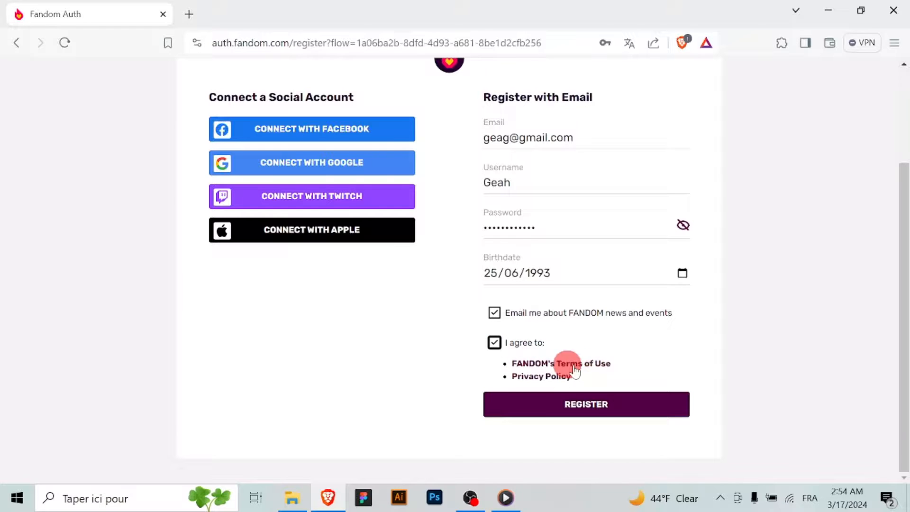
left_click(573, 403)
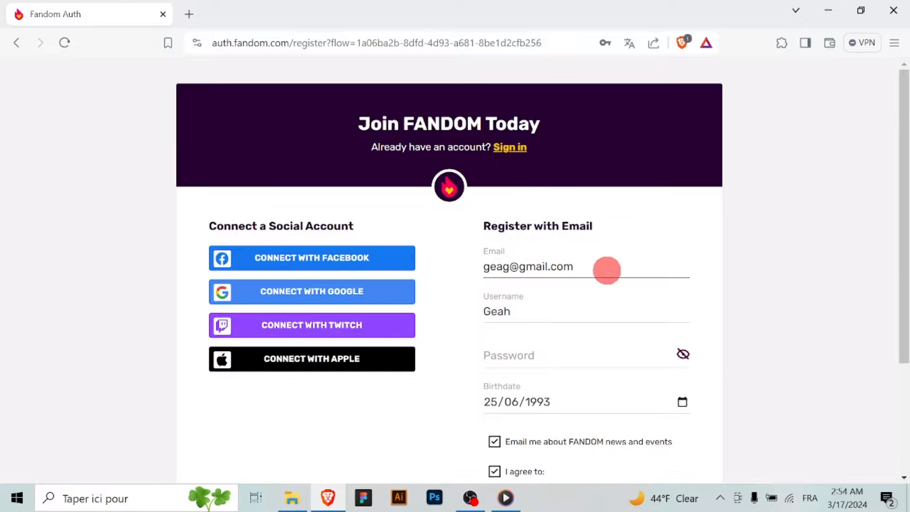
scroll(607, 271, "down", 1)
scroll(607, 270, "down", 1)
scroll(607, 270, "down", 1)
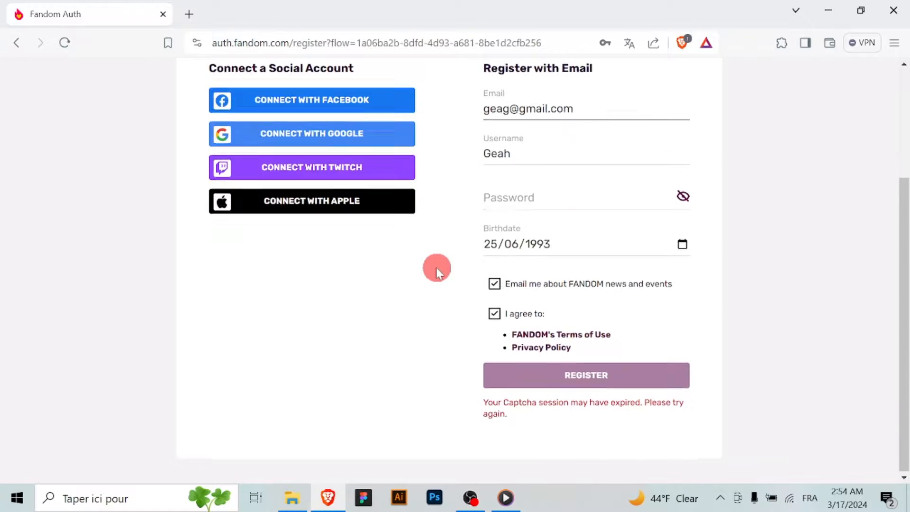
scroll(436, 268, "up", 1)
Step: Retype the password after the captcha expiry and resubmit, getting a username-unavailable error
left_click(525, 269)
type("a")
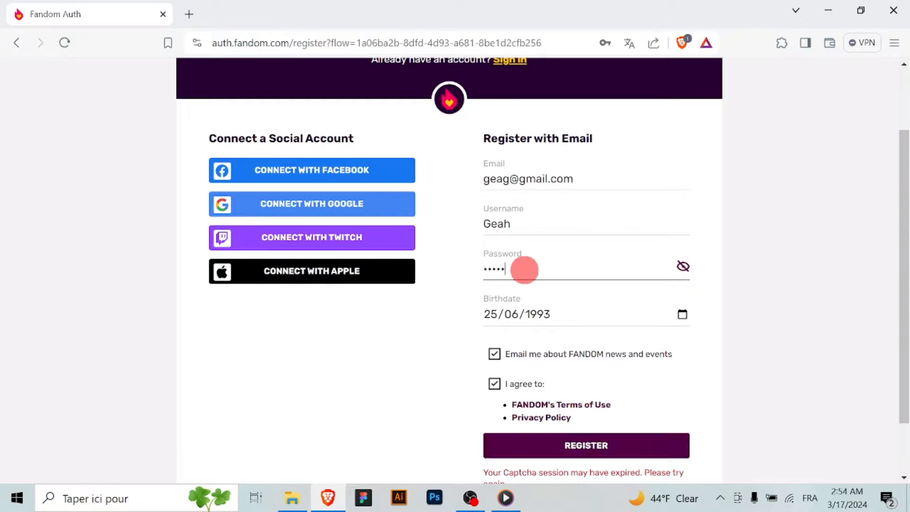
type("aaaa")
left_click(587, 445)
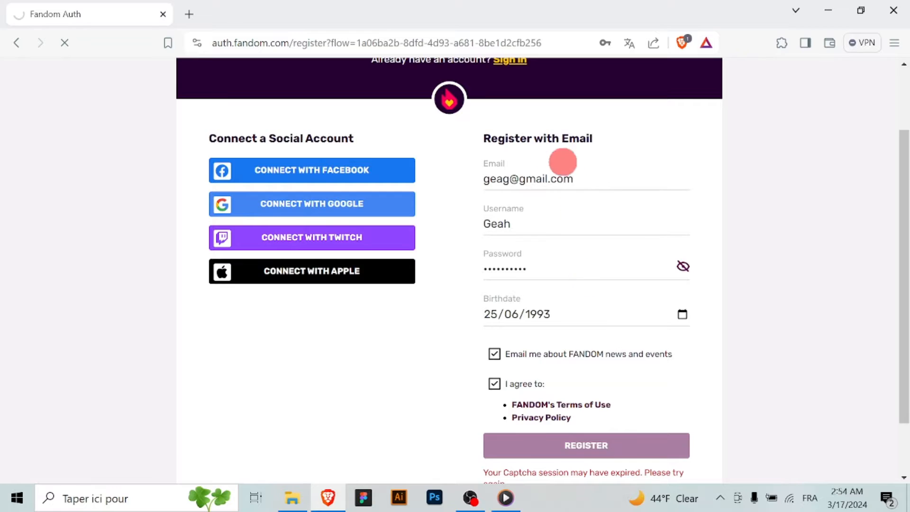
scroll(455, 285, "down", 2)
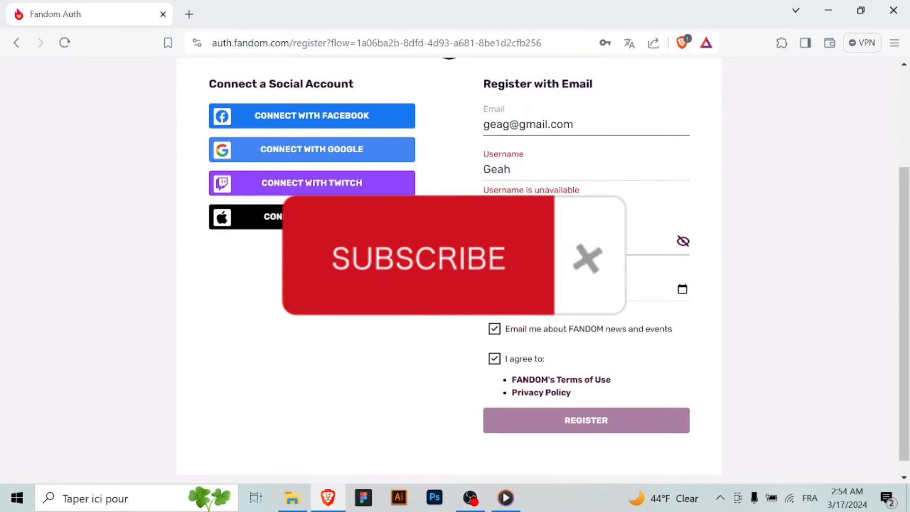